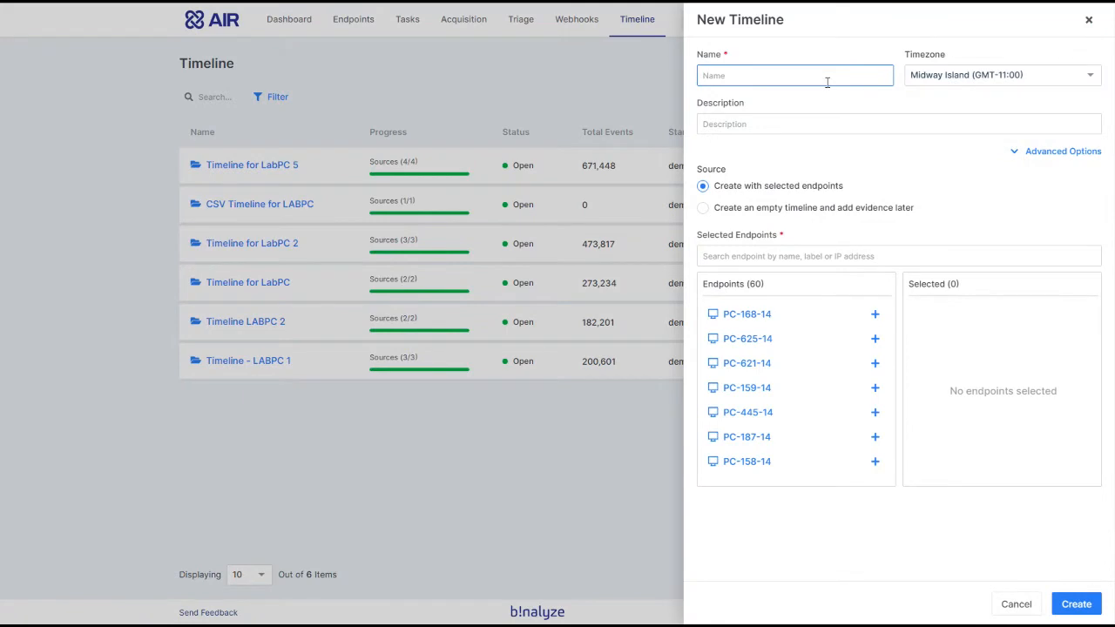
# Create a timeline named Timeline 00001 from endpoints PC-168-14, PC-621-14, PC-445-14, PC-158-14, PC-905-14 and PC-124-14
pyautogui.write('Timeline 00001')
pyautogui.click(891, 103)
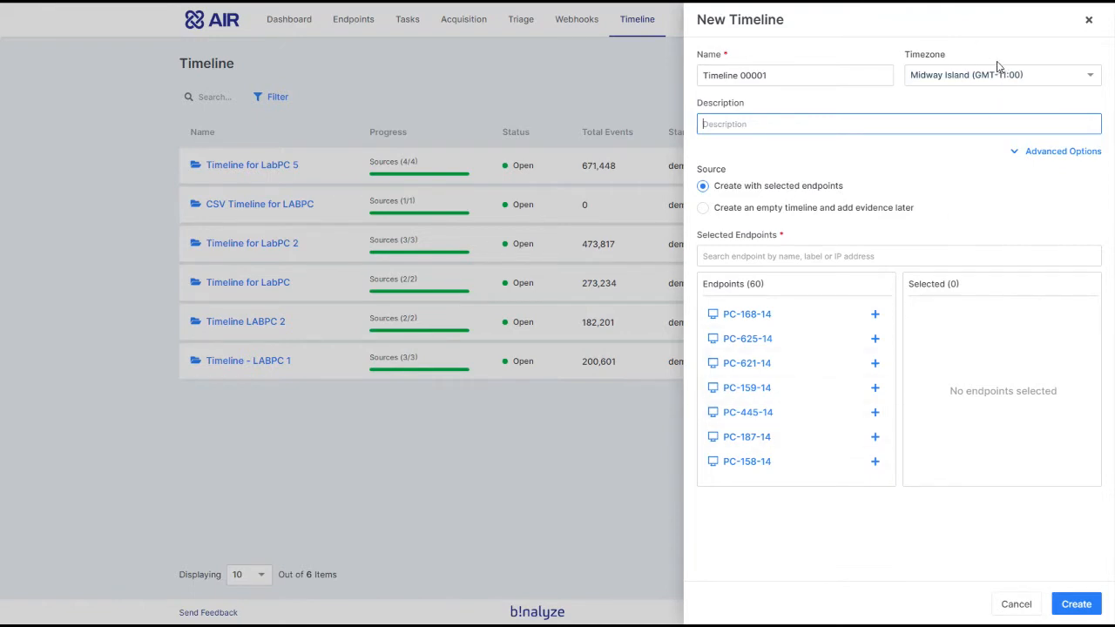
pyautogui.click(875, 314)
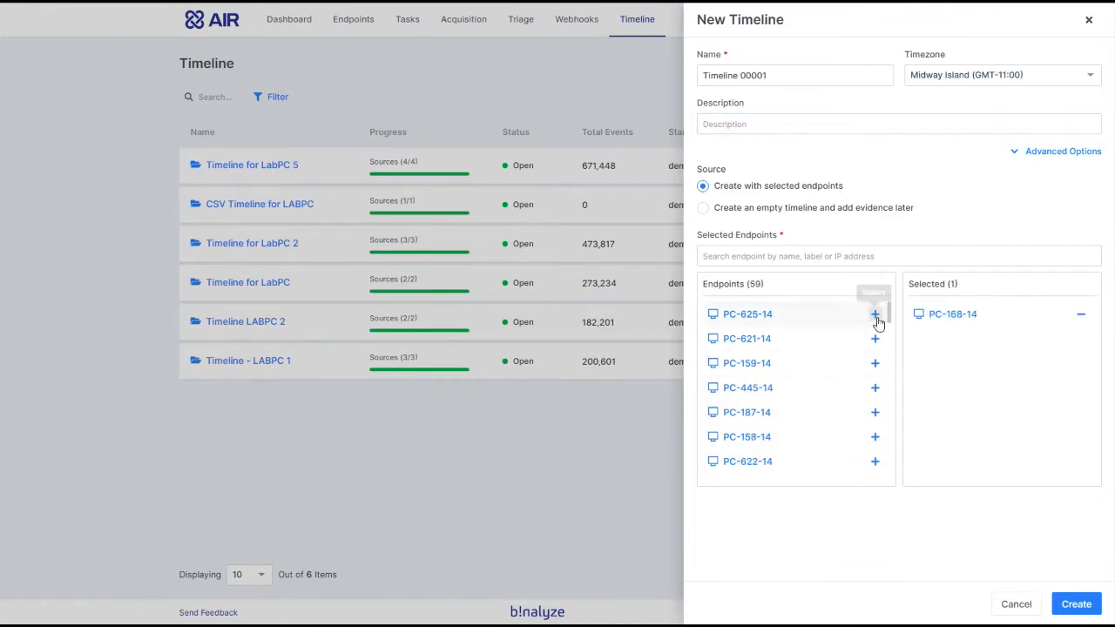
pyautogui.click(875, 339)
pyautogui.click(874, 362)
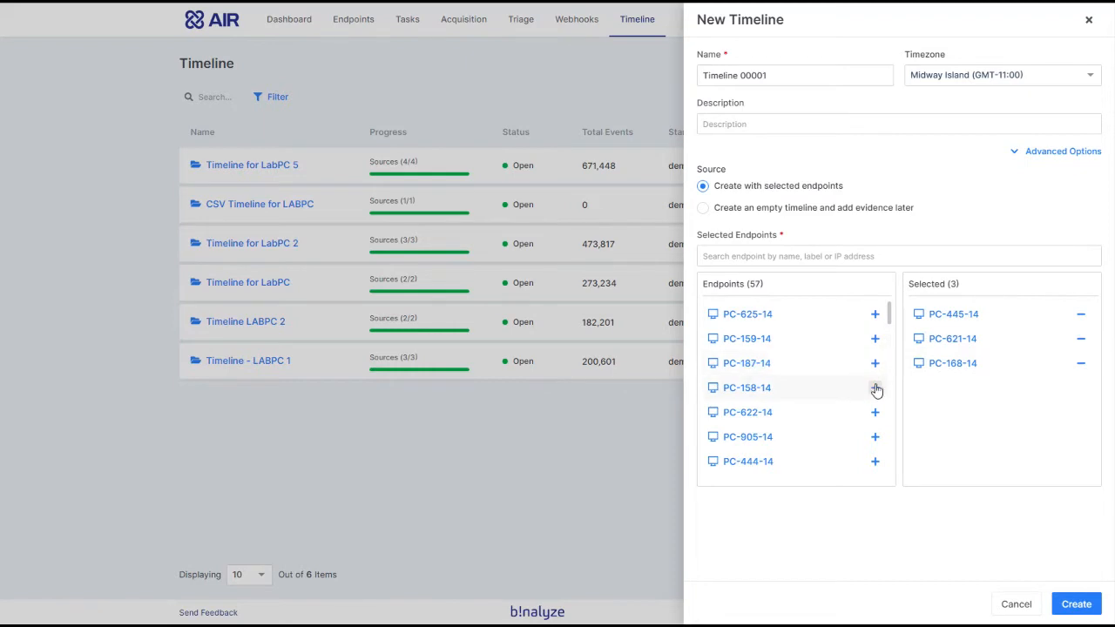
pyautogui.click(875, 388)
pyautogui.click(876, 413)
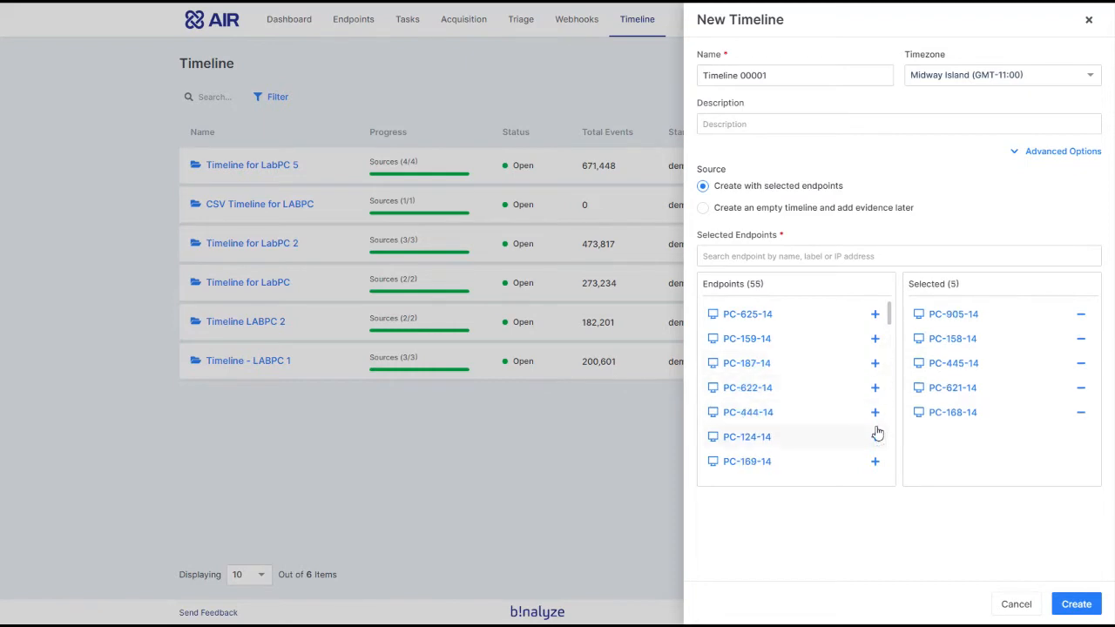
pyautogui.click(874, 437)
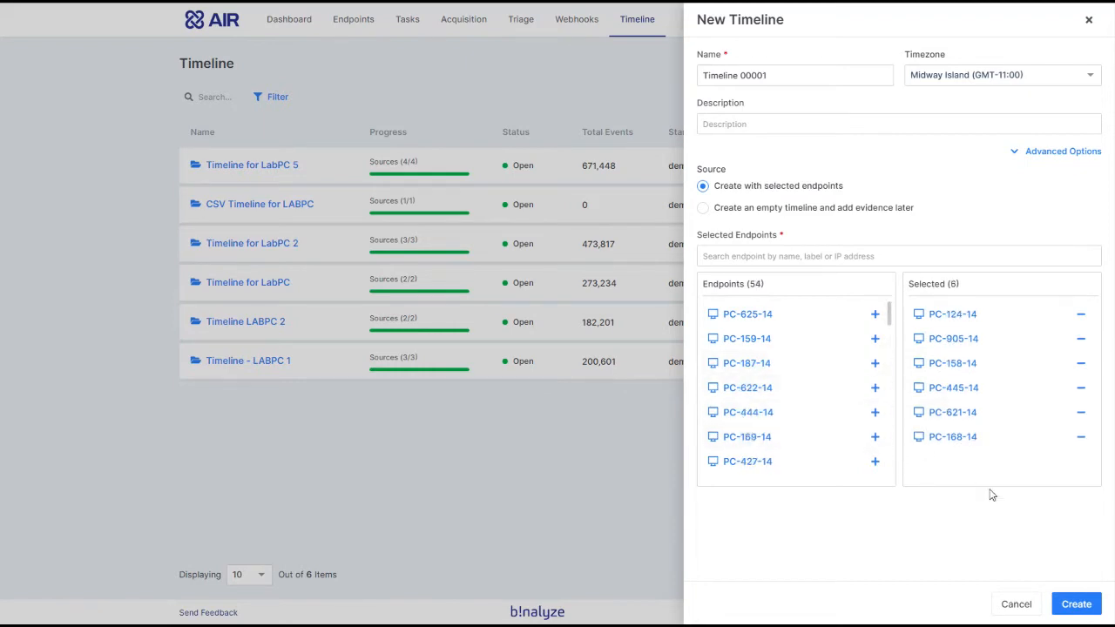
pyautogui.click(1077, 605)
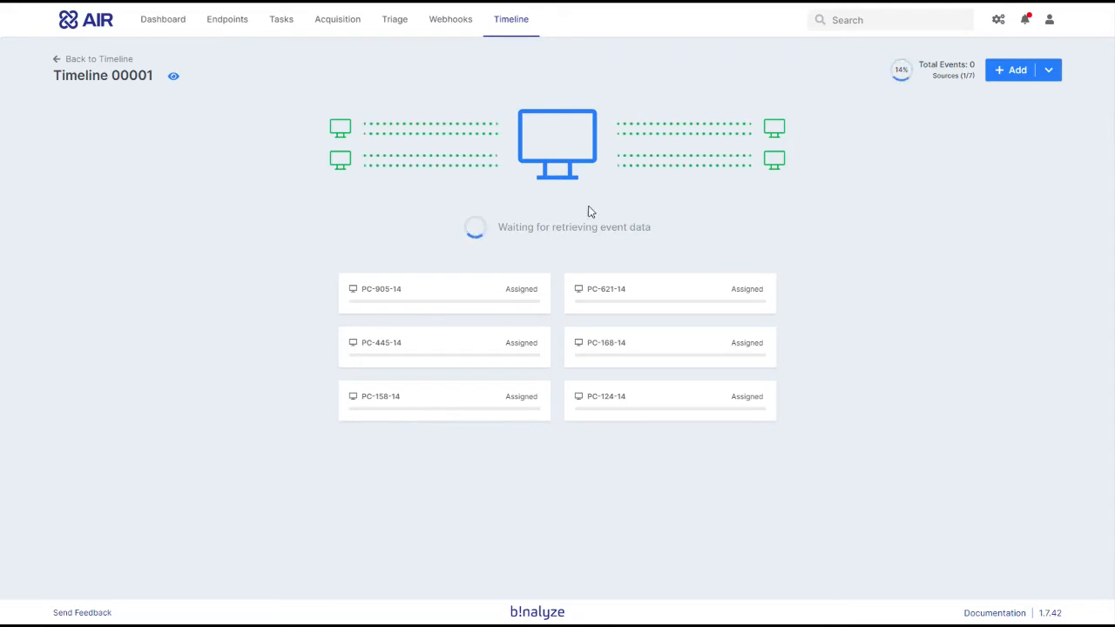
# Open Timeline for LabPC 5 from the timeline list and review its orange and red flagged events and the flagged list
pyautogui.click(514, 26)
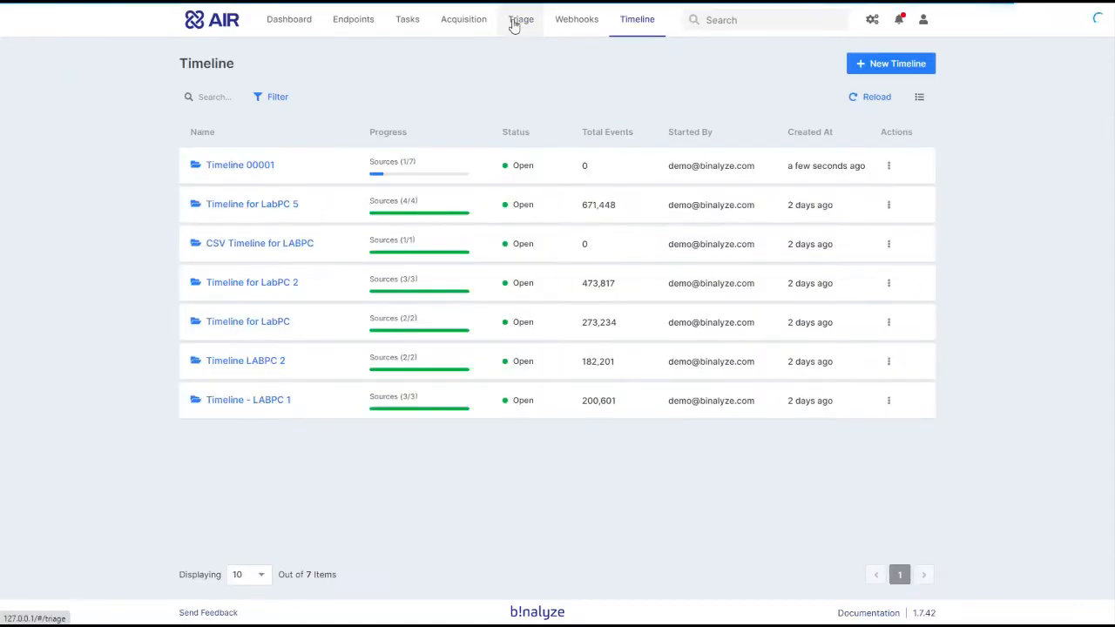
pyautogui.click(255, 211)
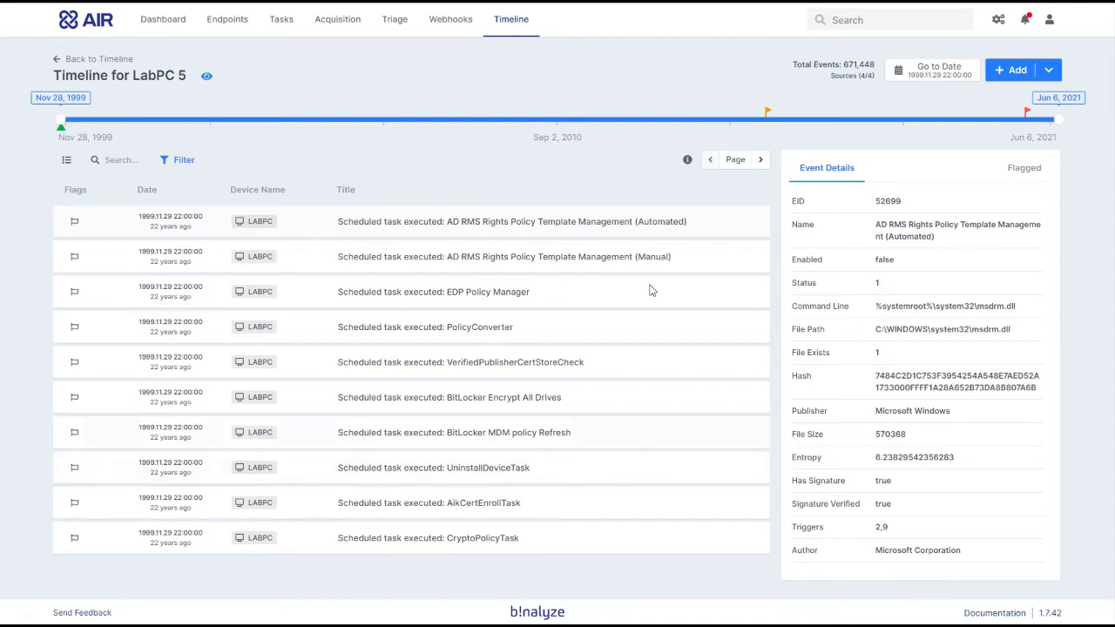
pyautogui.click(768, 114)
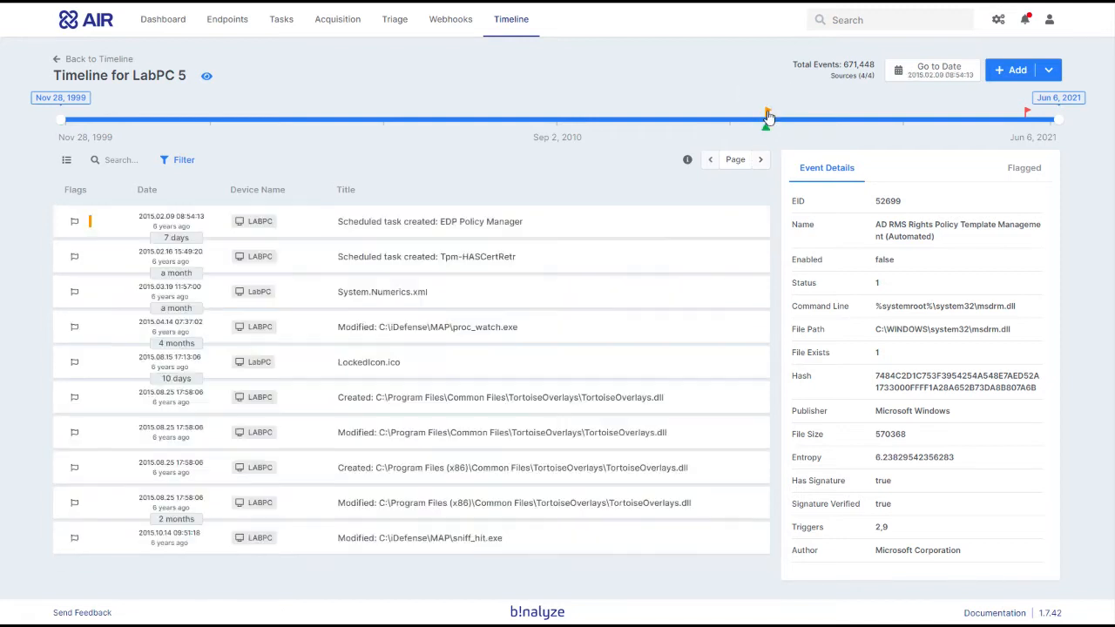
pyautogui.click(1029, 115)
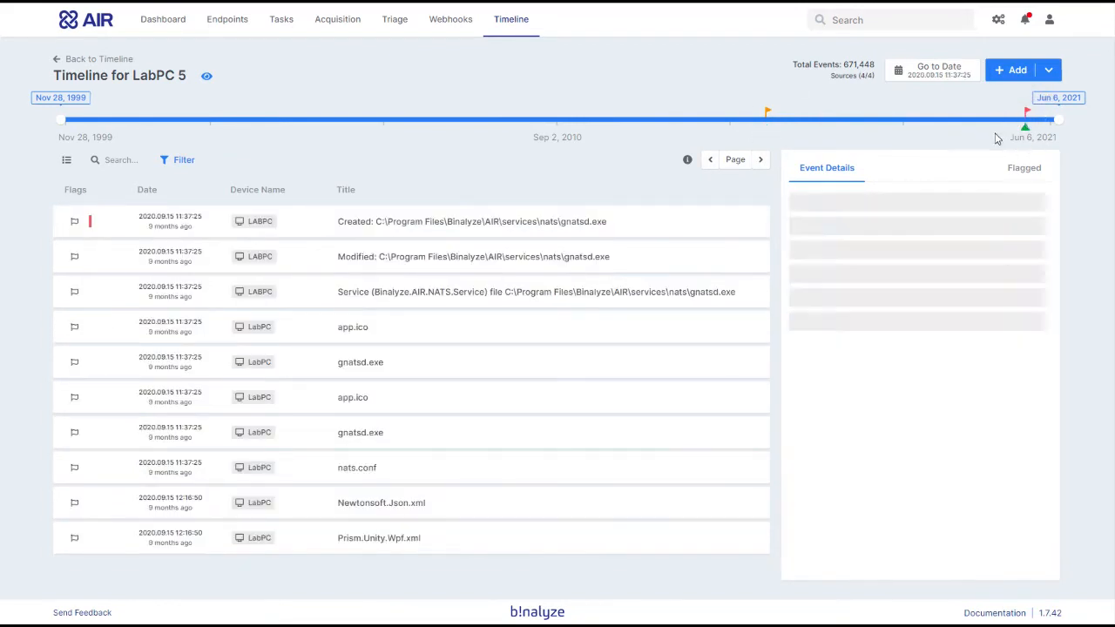
pyautogui.click(1023, 175)
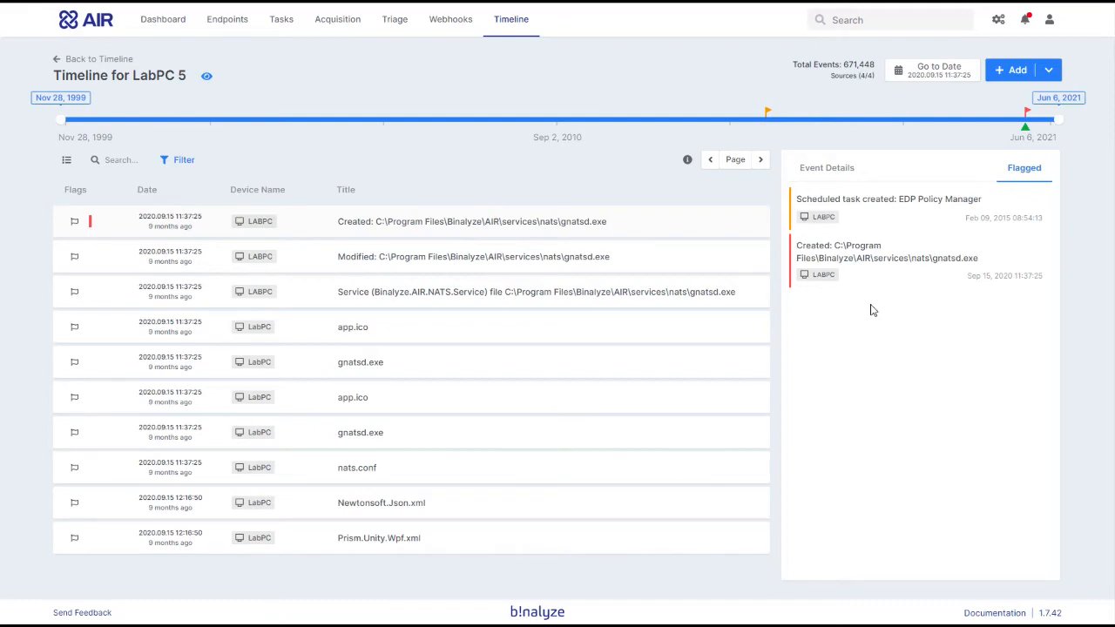
pyautogui.click(1049, 69)
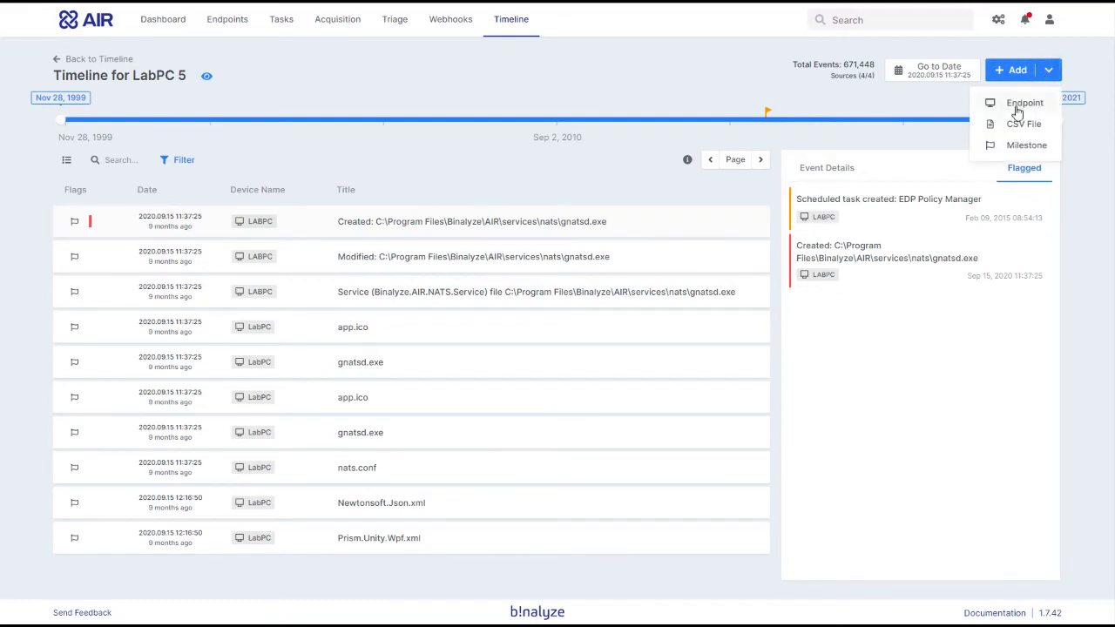
pyautogui.click(1020, 104)
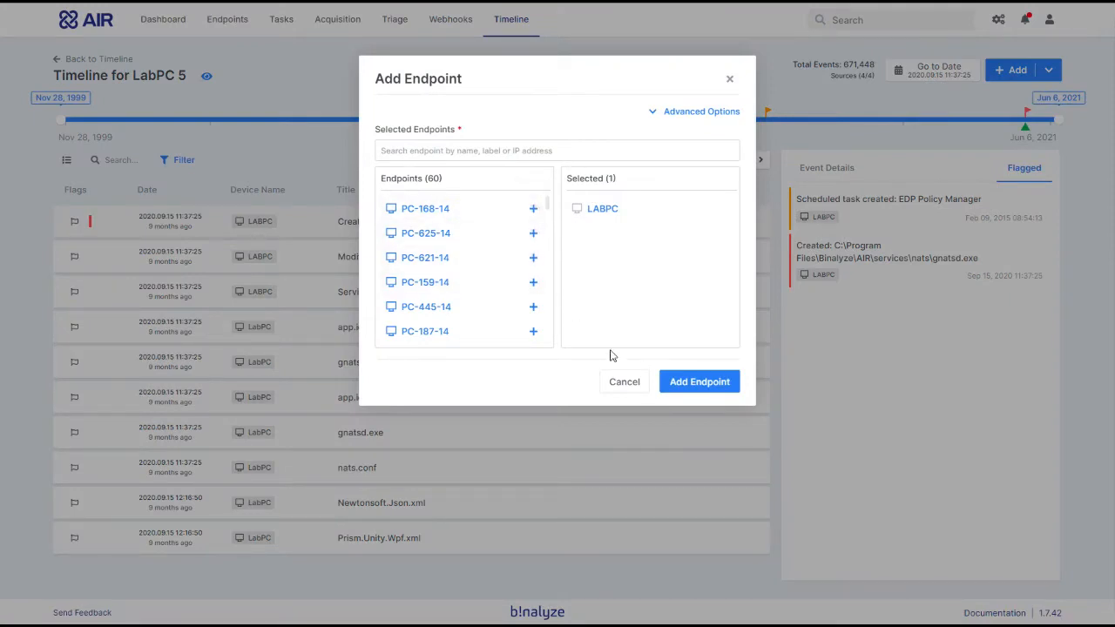
pyautogui.click(631, 389)
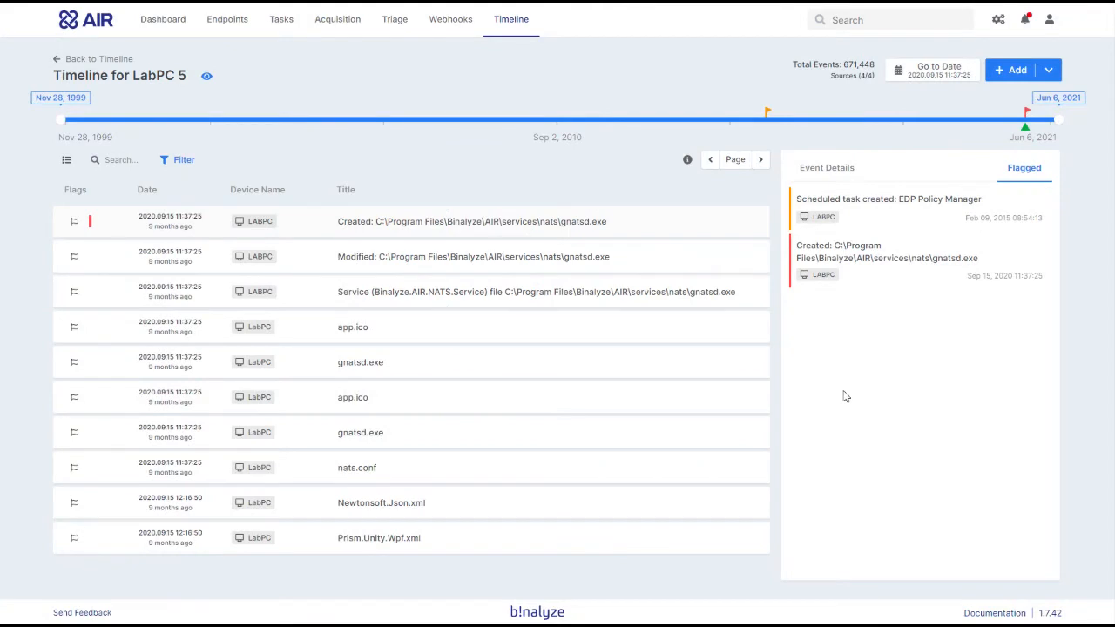
# Start a CSV import into the timeline with $MFT.csv, name the source $MFT - 3, and proceed to the mapping stage
pyautogui.click(1050, 71)
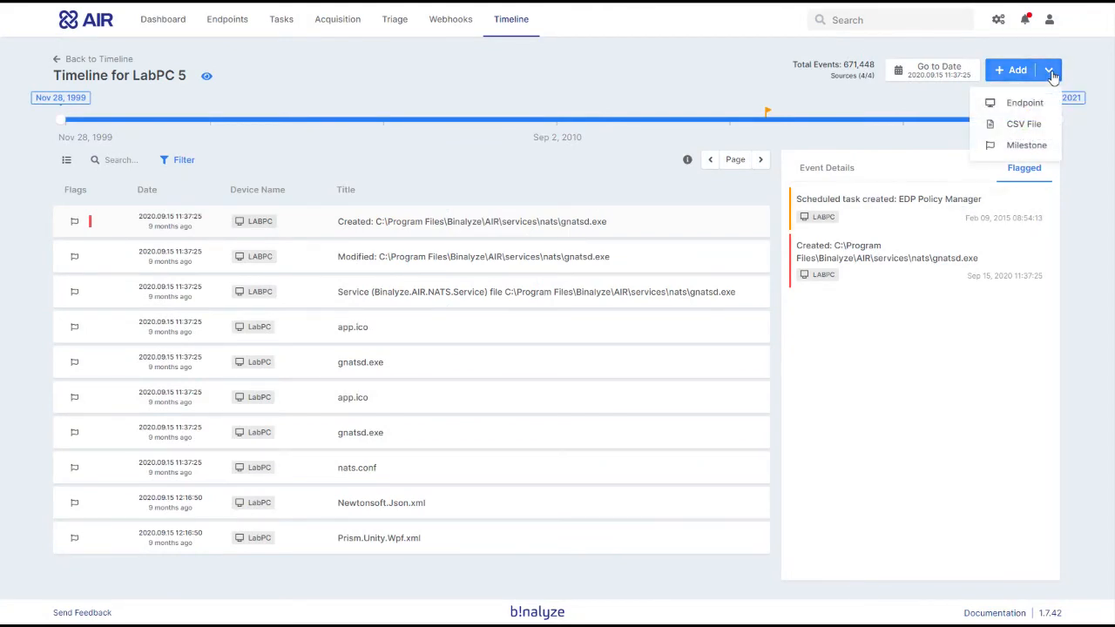
pyautogui.click(1027, 125)
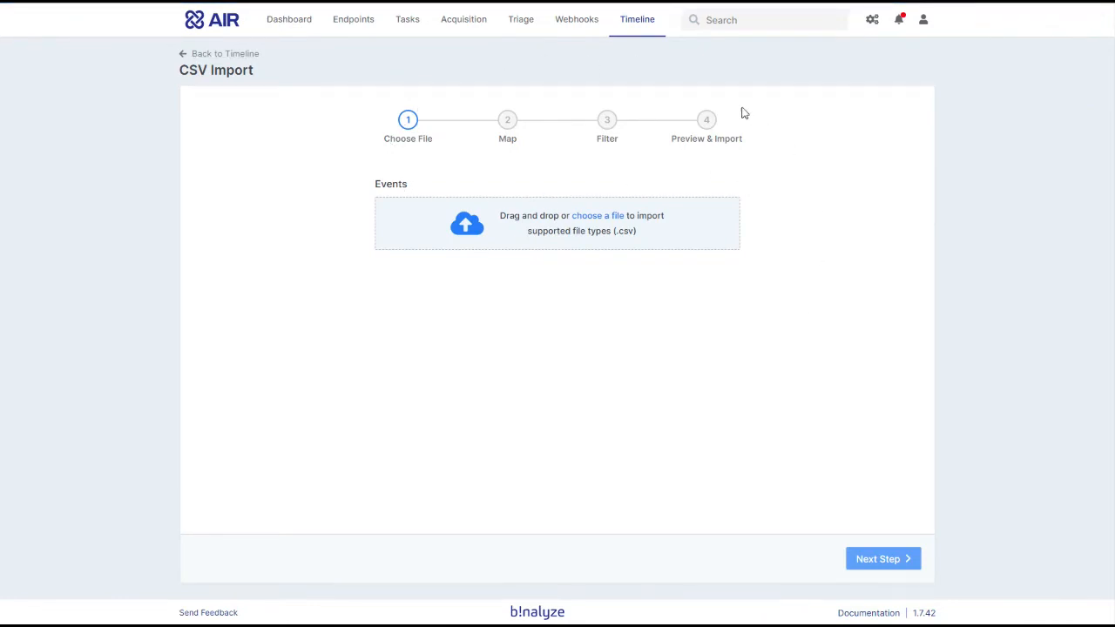
pyautogui.click(594, 216)
pyautogui.doubleClick(161, 109)
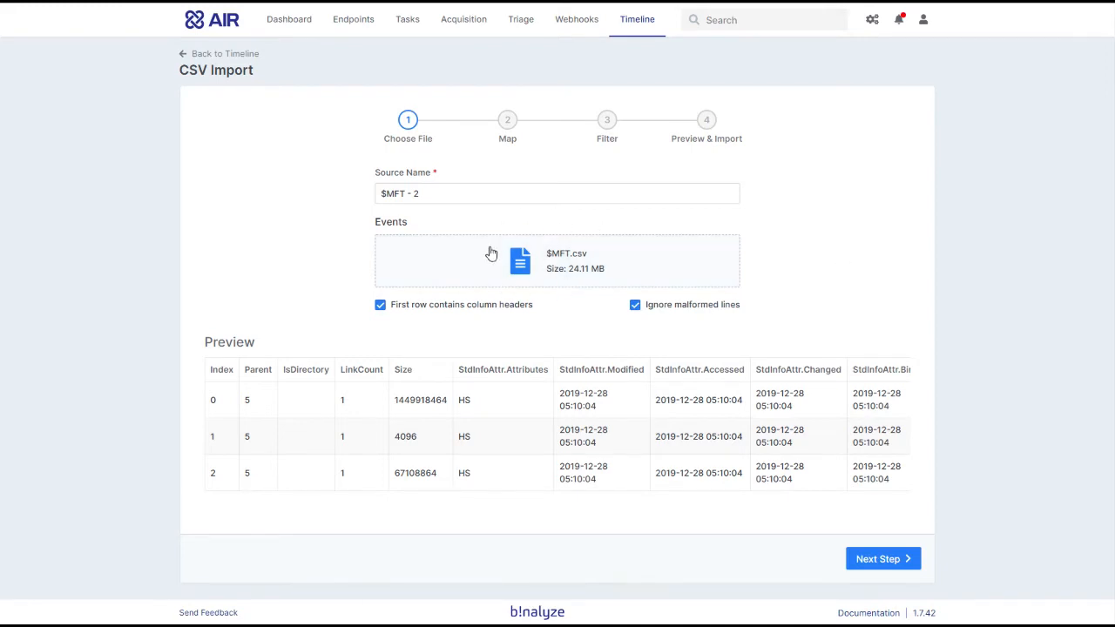
pyautogui.click(440, 193)
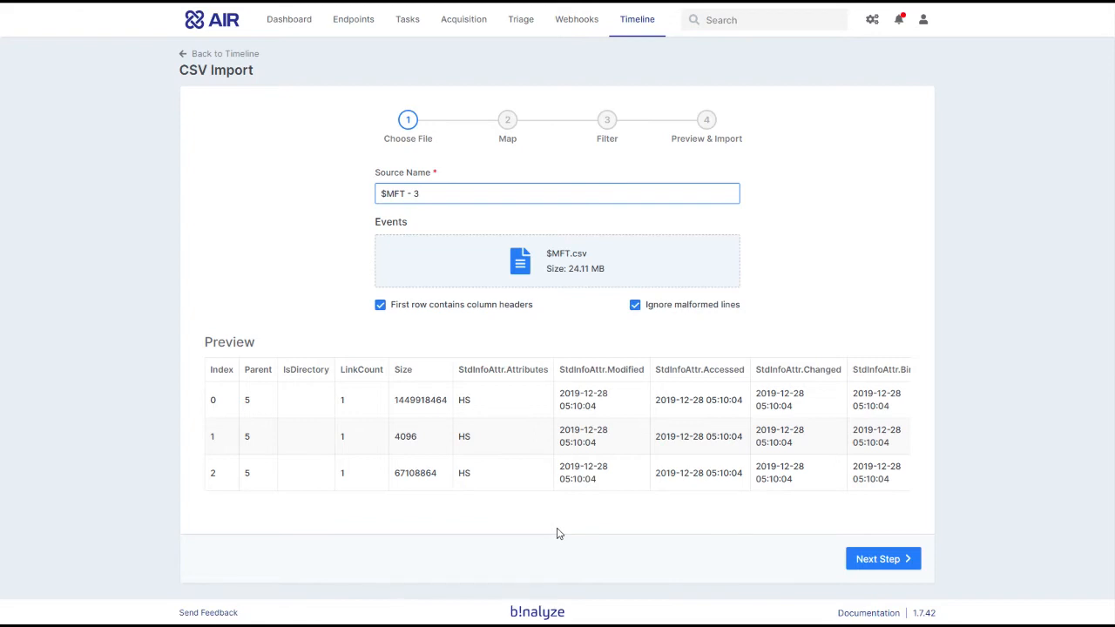
pyautogui.click(871, 562)
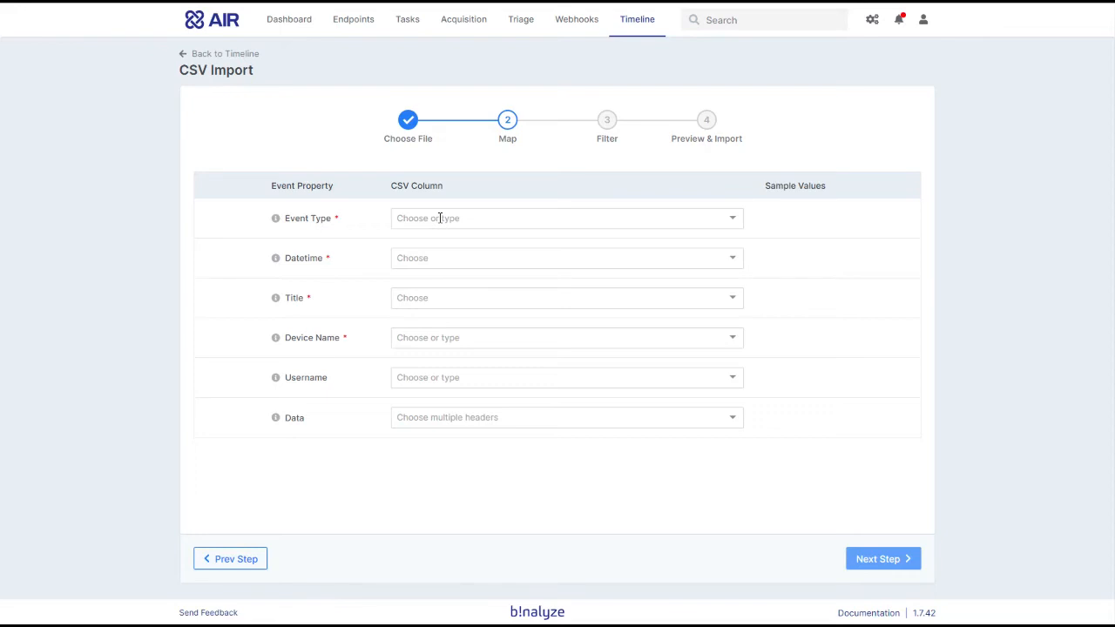
# Set the Event Type to the custom value Mft Record and map Datetime to StdInfoAttr.Changed
pyautogui.click(440, 218)
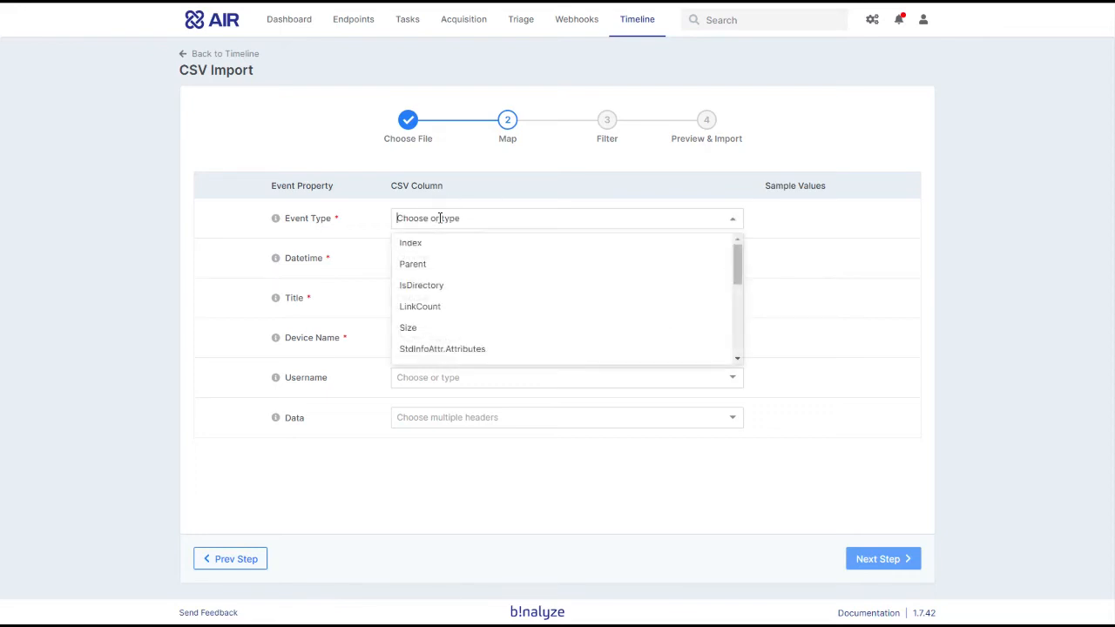
pyautogui.write('Mft ')
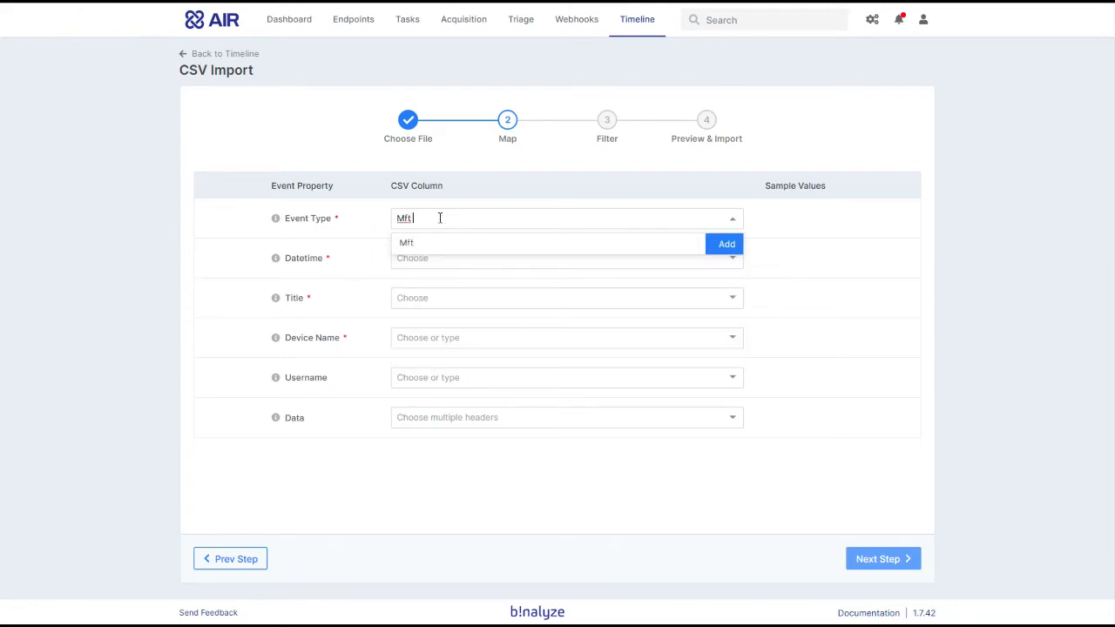
pyautogui.write('Record')
pyautogui.press('Return')
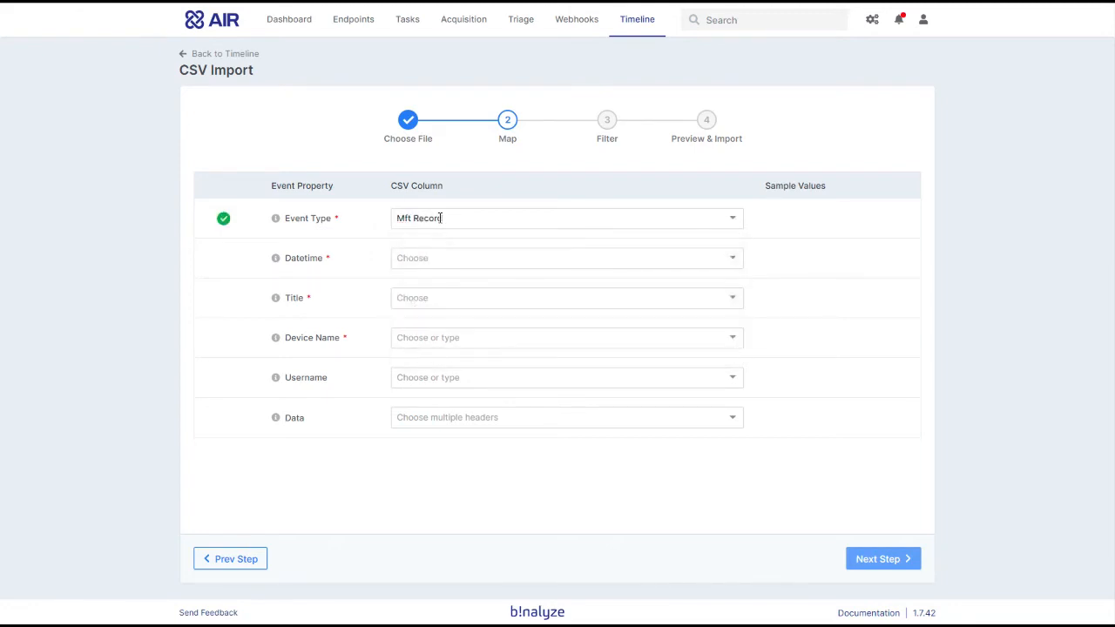
pyautogui.click(452, 262)
pyautogui.scroll(-3, 490, 361)
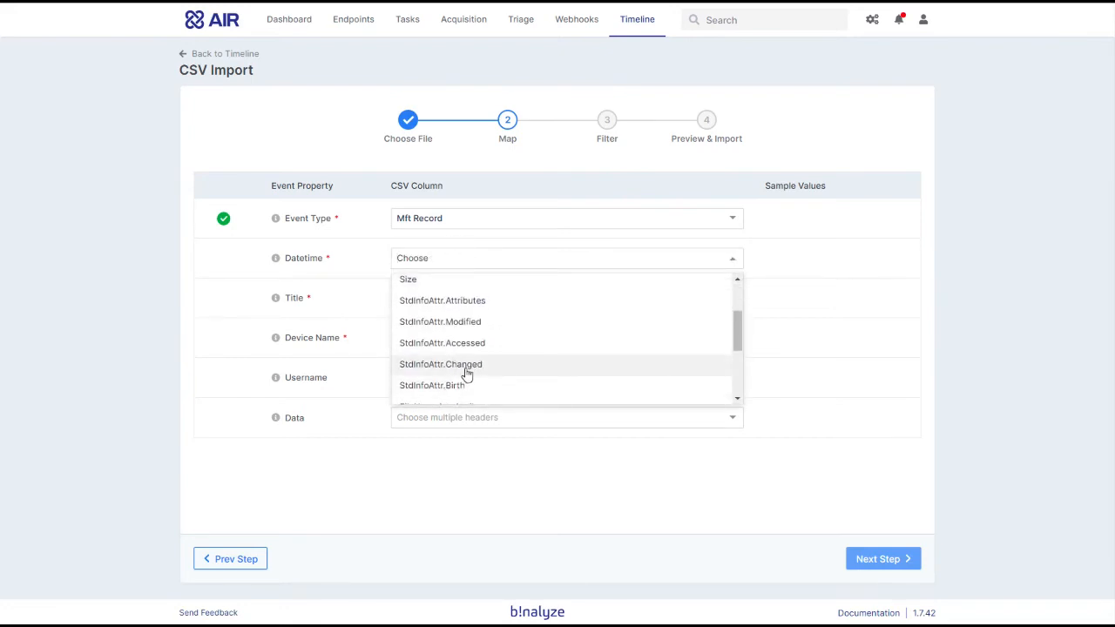
pyautogui.click(468, 375)
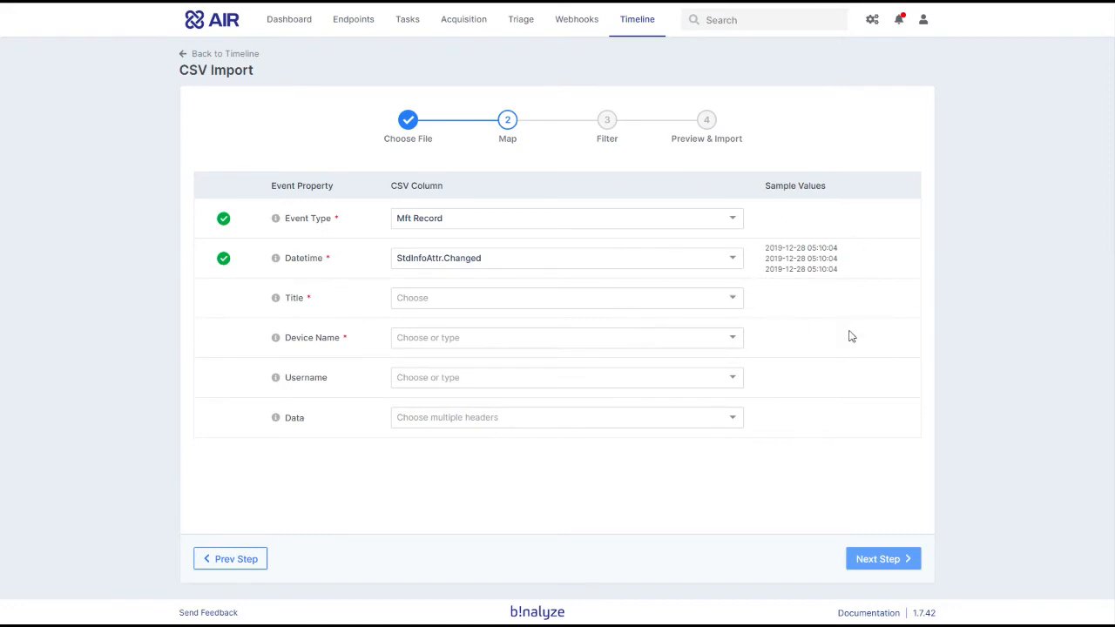
# Map Title to the Name column and set Device Name to the custom value LabPC (CSV)
pyautogui.click(478, 298)
pyautogui.scroll(-5, 537, 386)
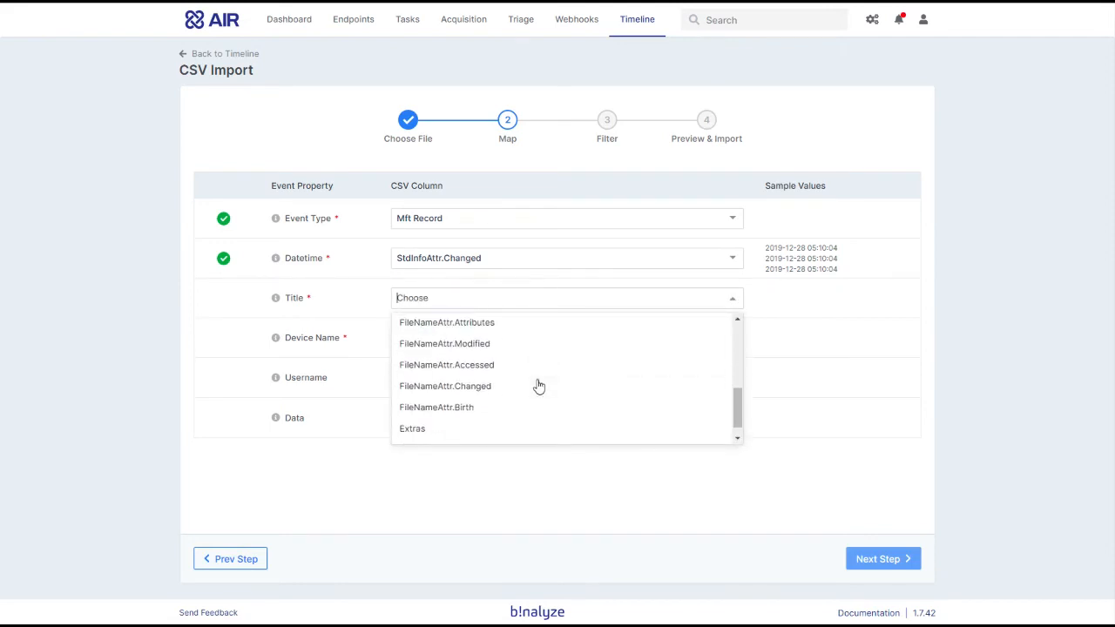
pyautogui.scroll(-1, 537, 386)
pyautogui.click(438, 433)
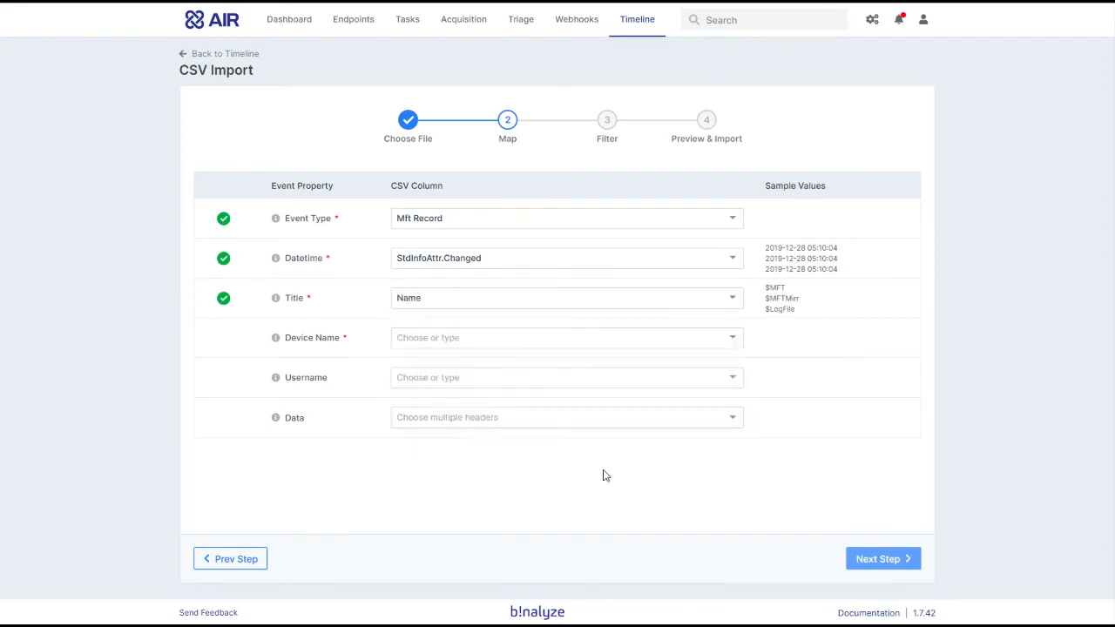
pyautogui.click(454, 338)
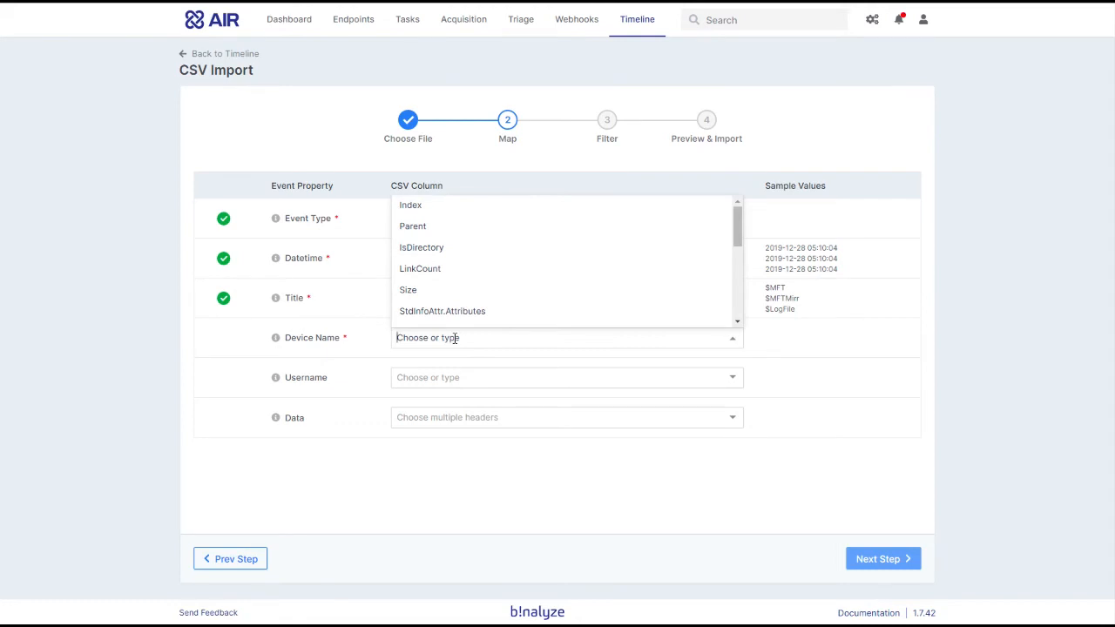
pyautogui.write('LabPC')
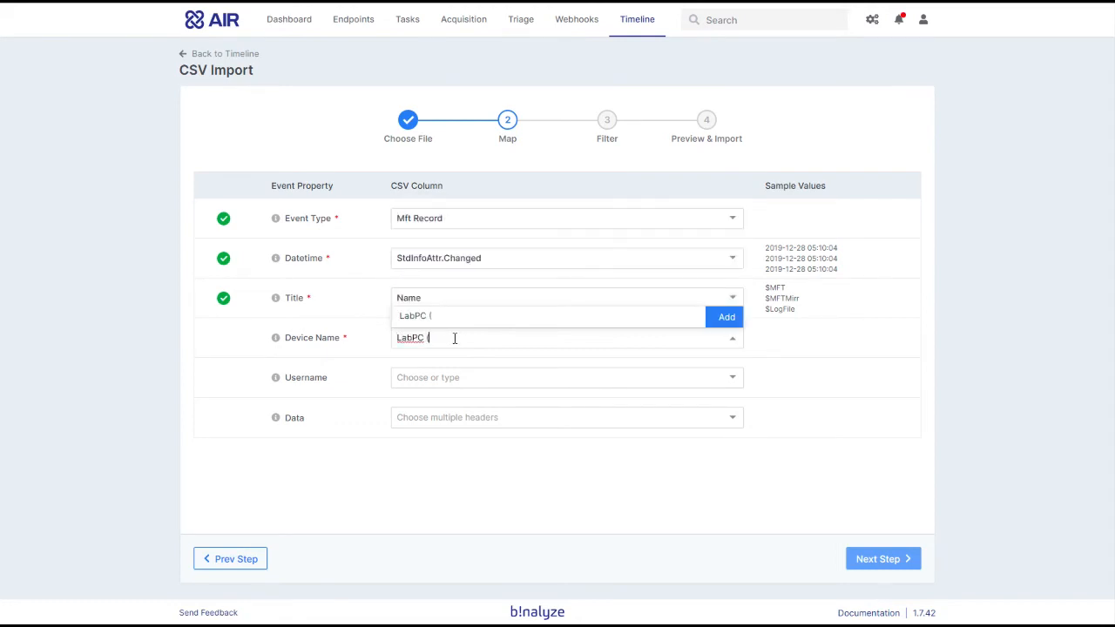
pyautogui.write(' (CSV')
pyautogui.press('Return')
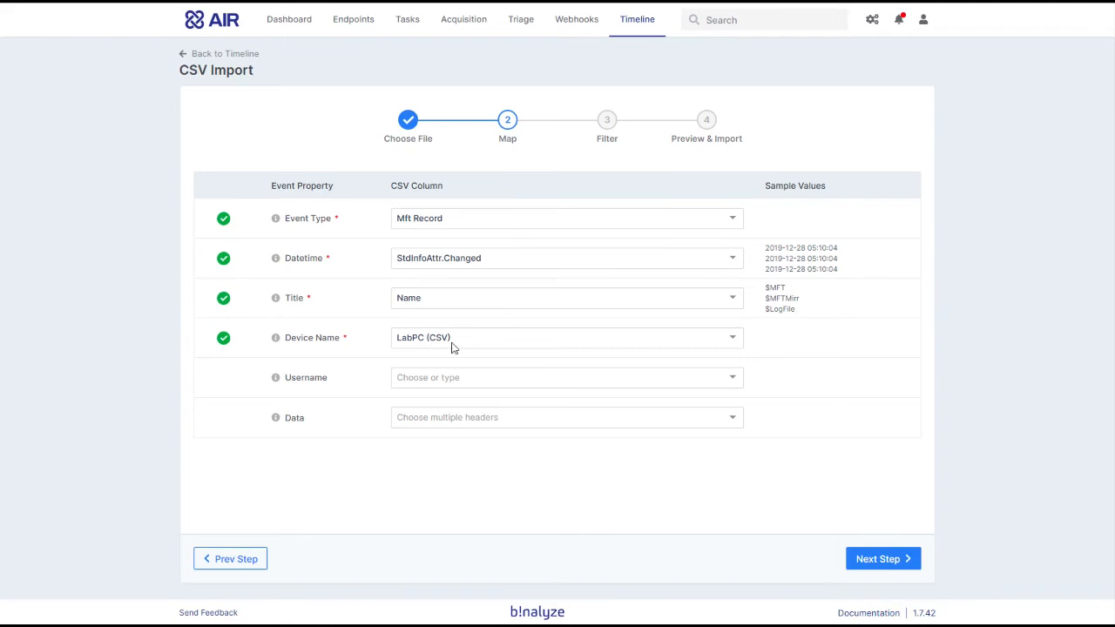
# Map the Data property to the IsDirectory, LinkCount, Size, Extras and Name columns
pyautogui.click(433, 417)
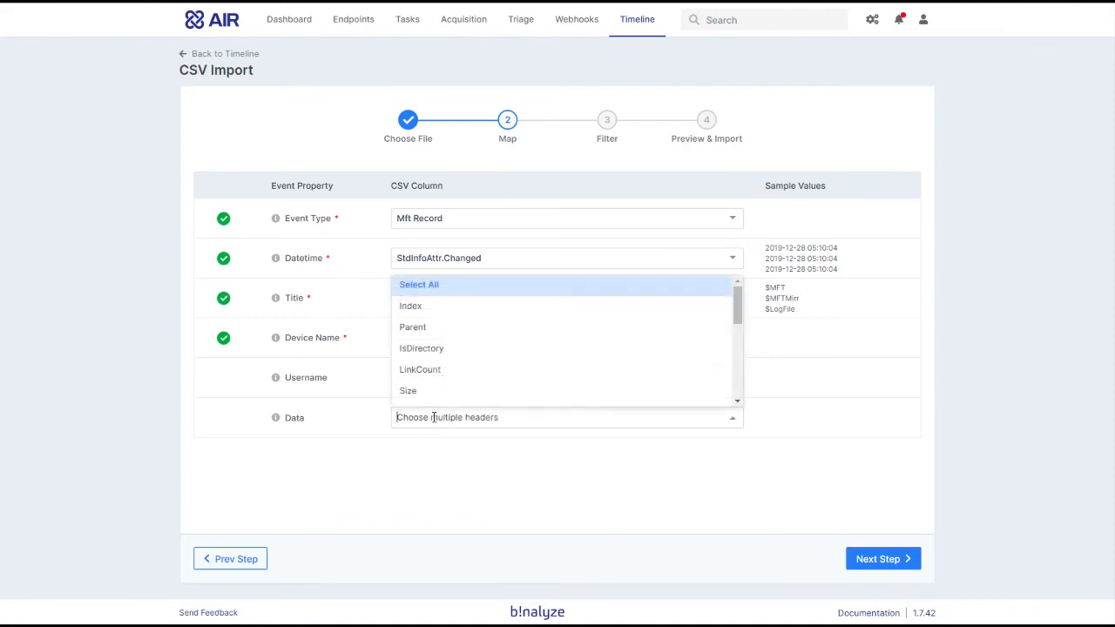
pyautogui.click(426, 350)
pyautogui.click(429, 363)
pyautogui.click(423, 386)
pyautogui.scroll(-10, 424, 386)
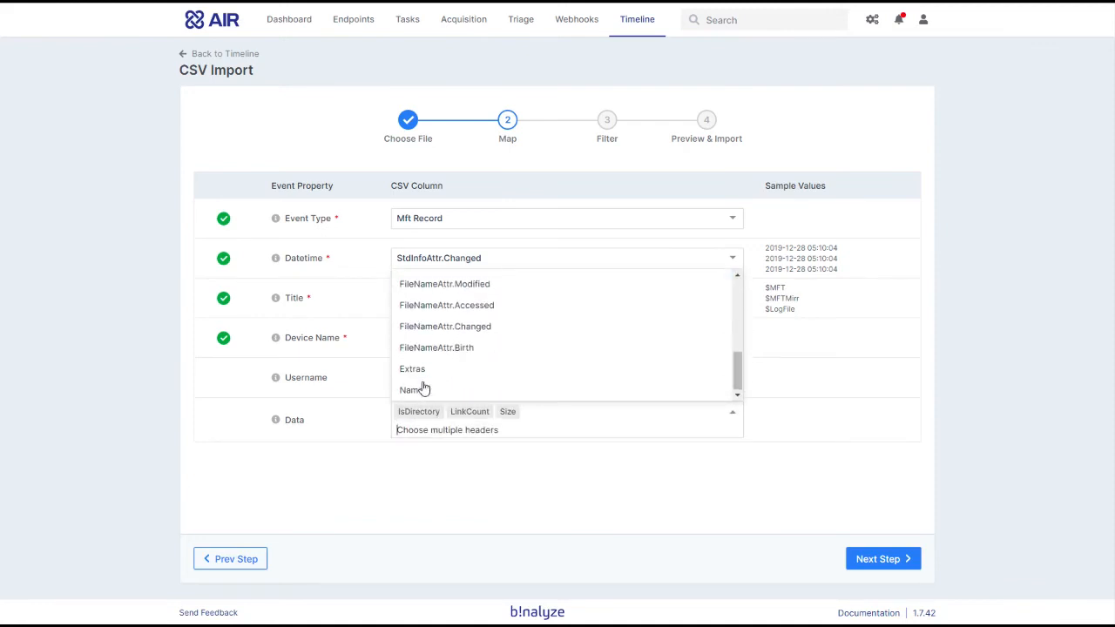
pyautogui.click(415, 369)
pyautogui.click(415, 390)
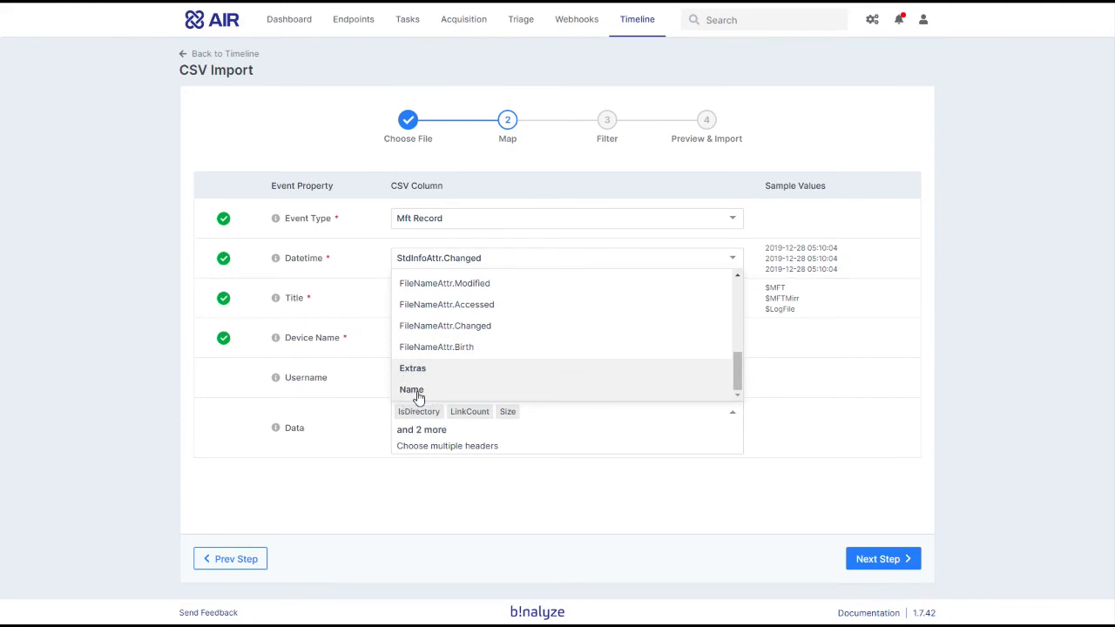
pyautogui.click(688, 500)
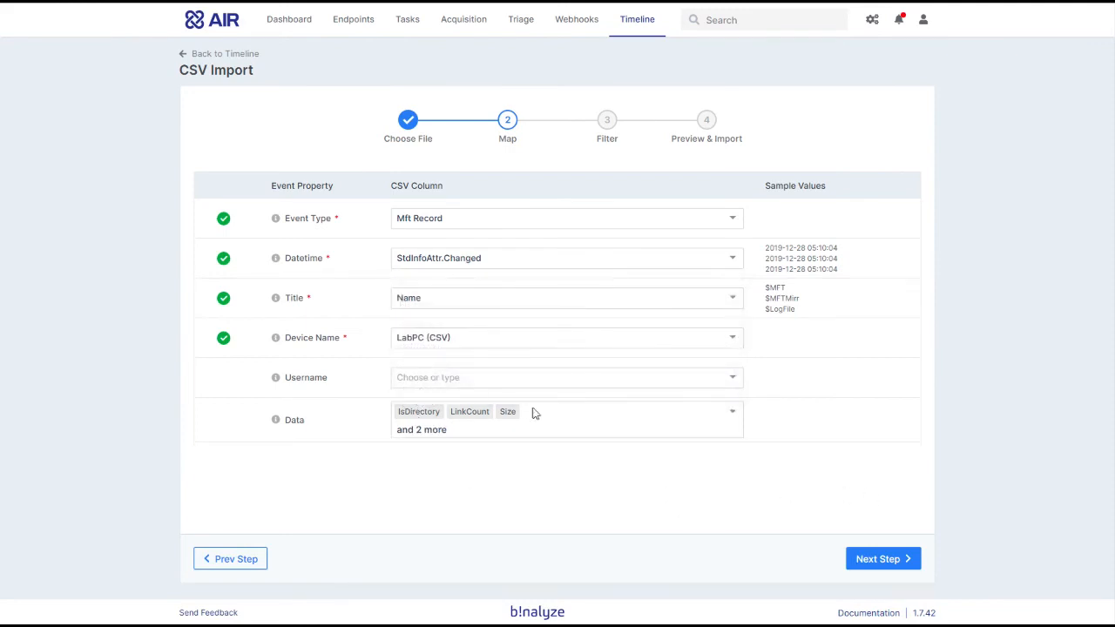
# Proceed to the filter stage, try Filter by Date and Filter by Number of Records, and settle on Import All Records
pyautogui.click(862, 559)
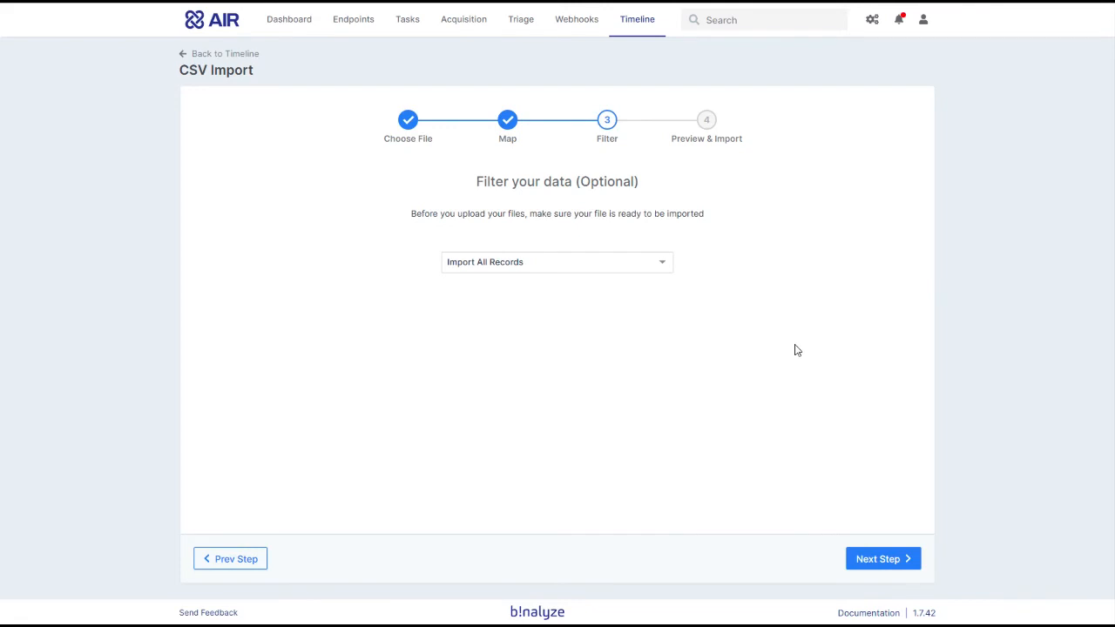
pyautogui.click(664, 265)
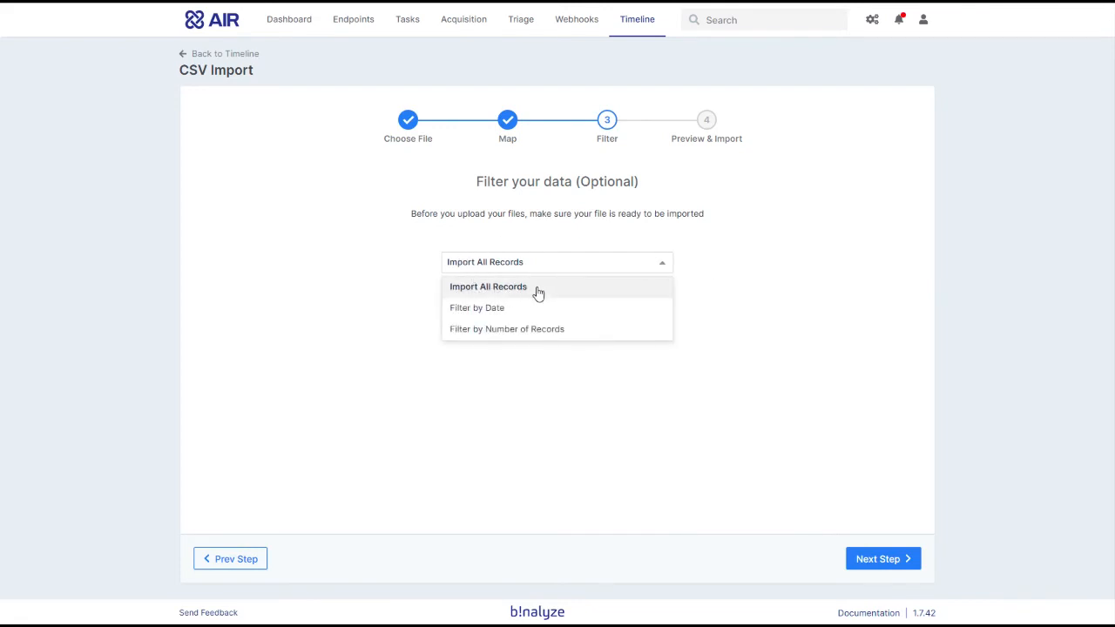
pyautogui.click(489, 312)
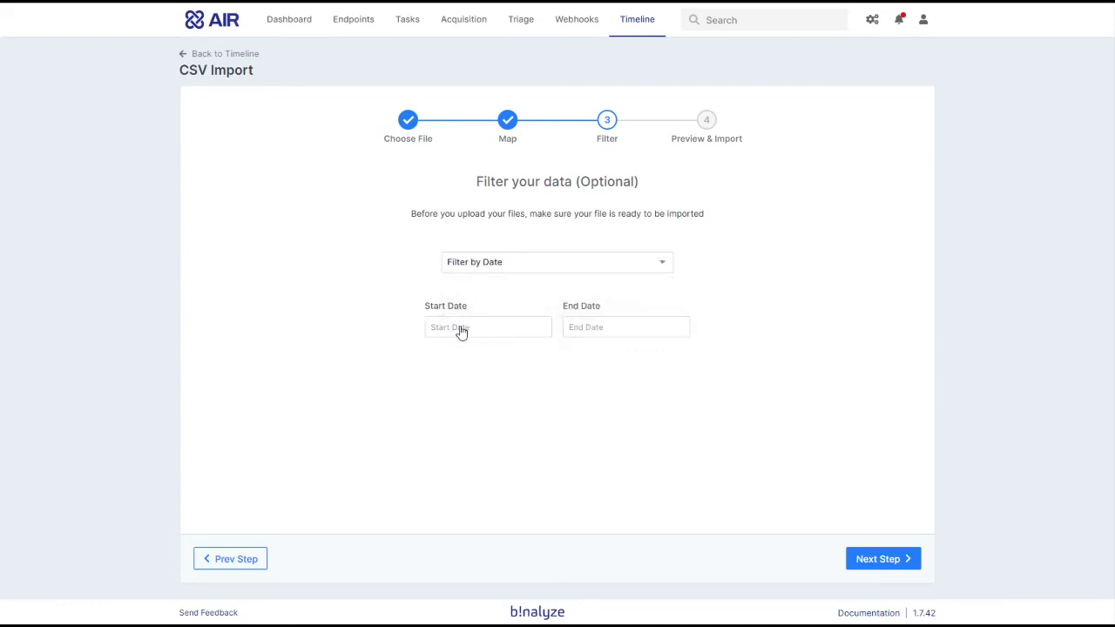
pyautogui.click(549, 261)
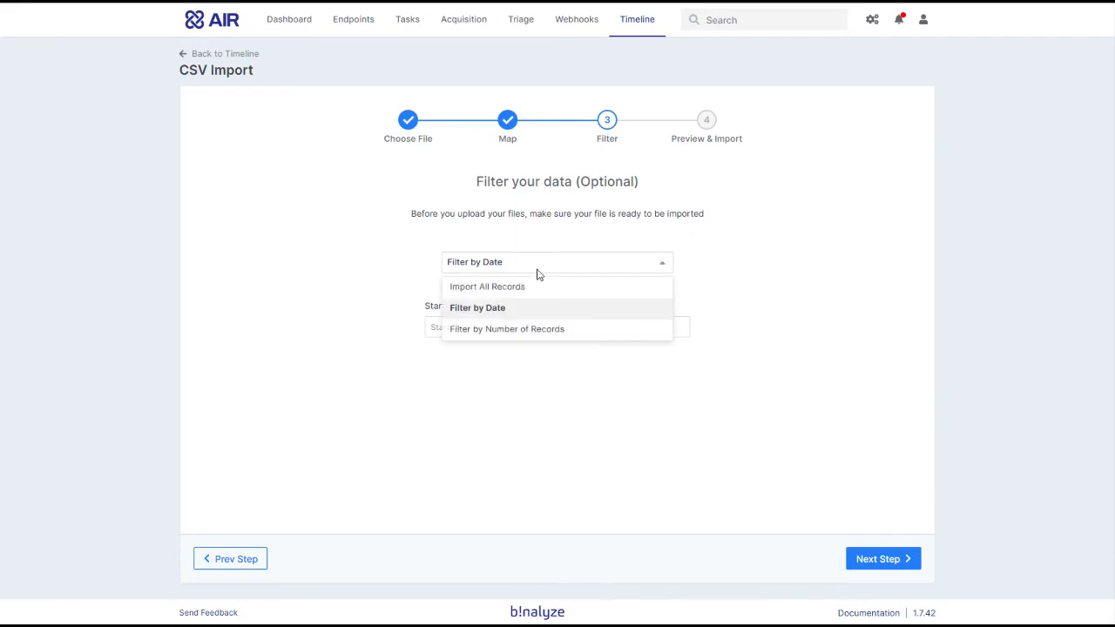
pyautogui.click(492, 331)
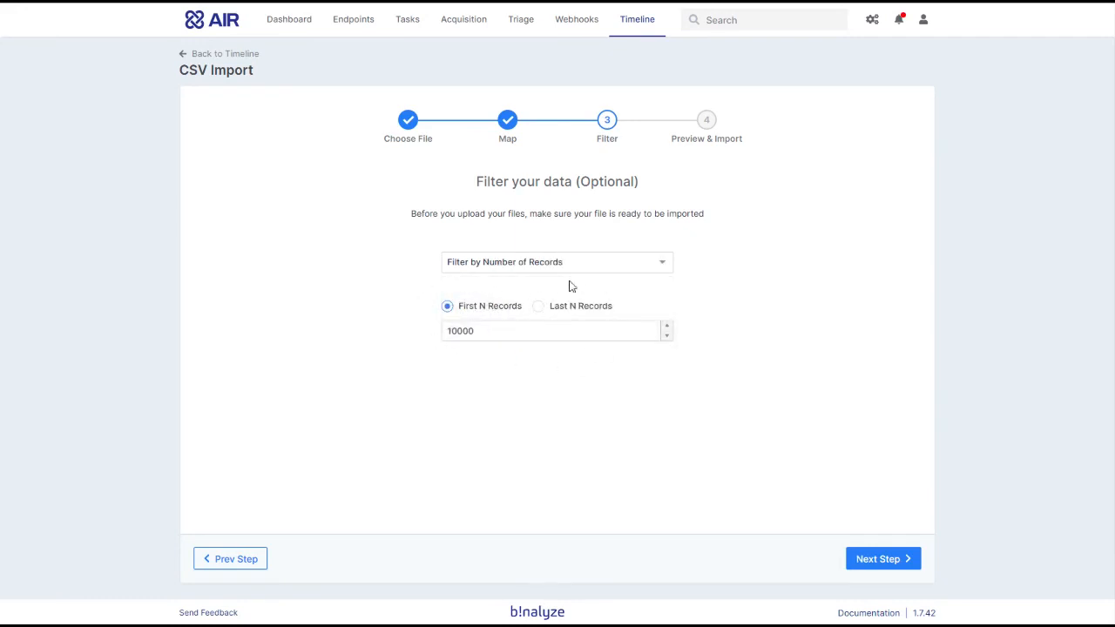
pyautogui.click(511, 262)
pyautogui.click(514, 287)
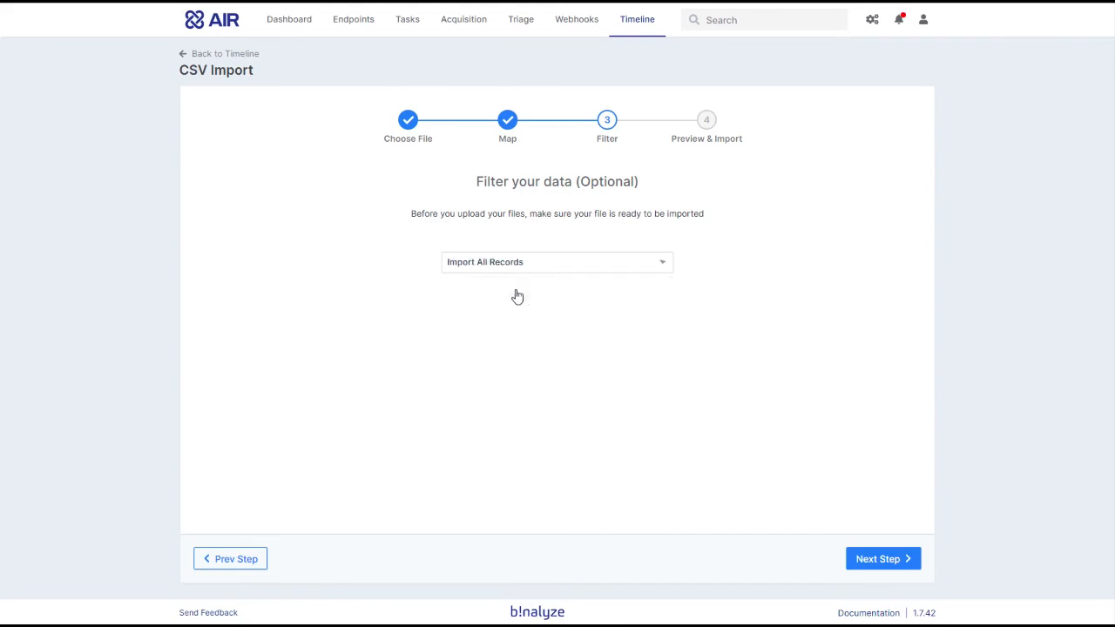
# Preview the mapped $MFT.csv records, import them, and return to the timeline once the import completes
pyautogui.click(880, 560)
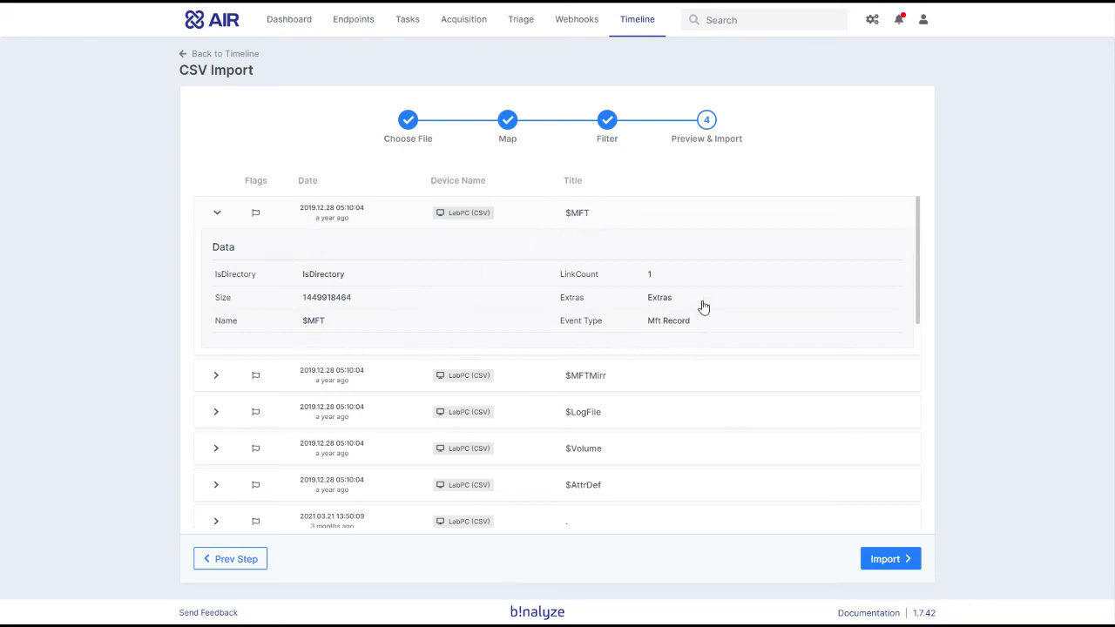
pyautogui.click(890, 558)
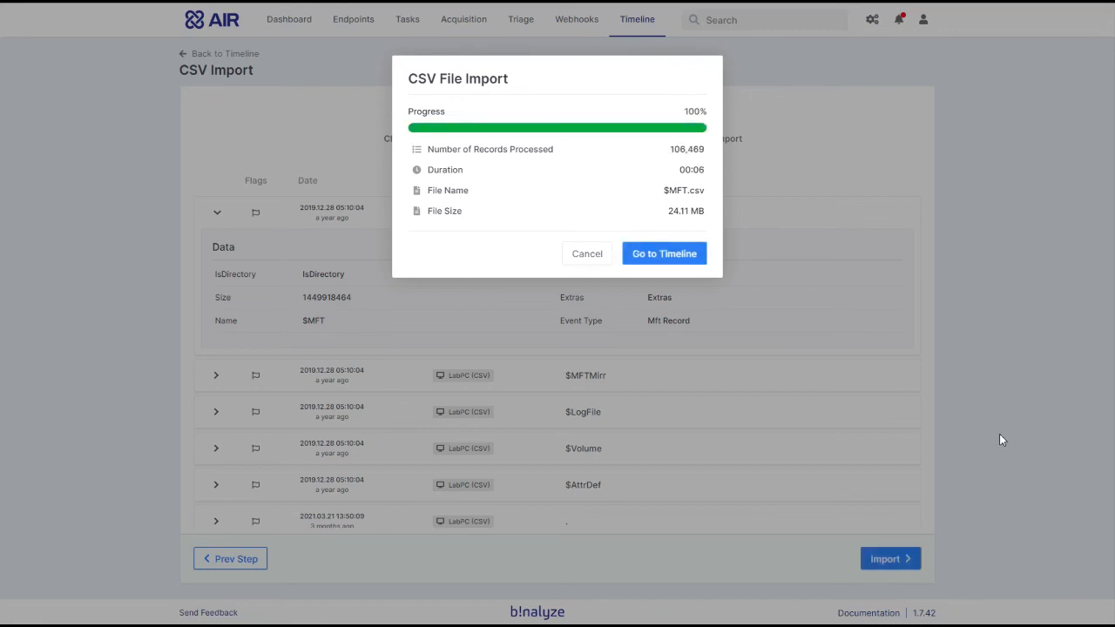
pyautogui.click(675, 259)
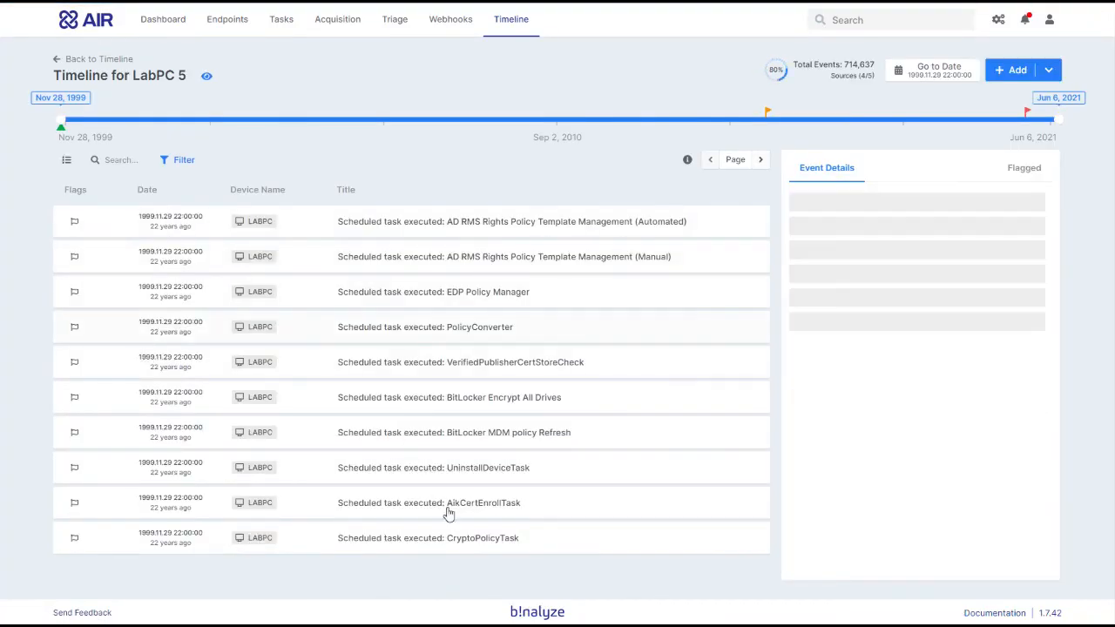